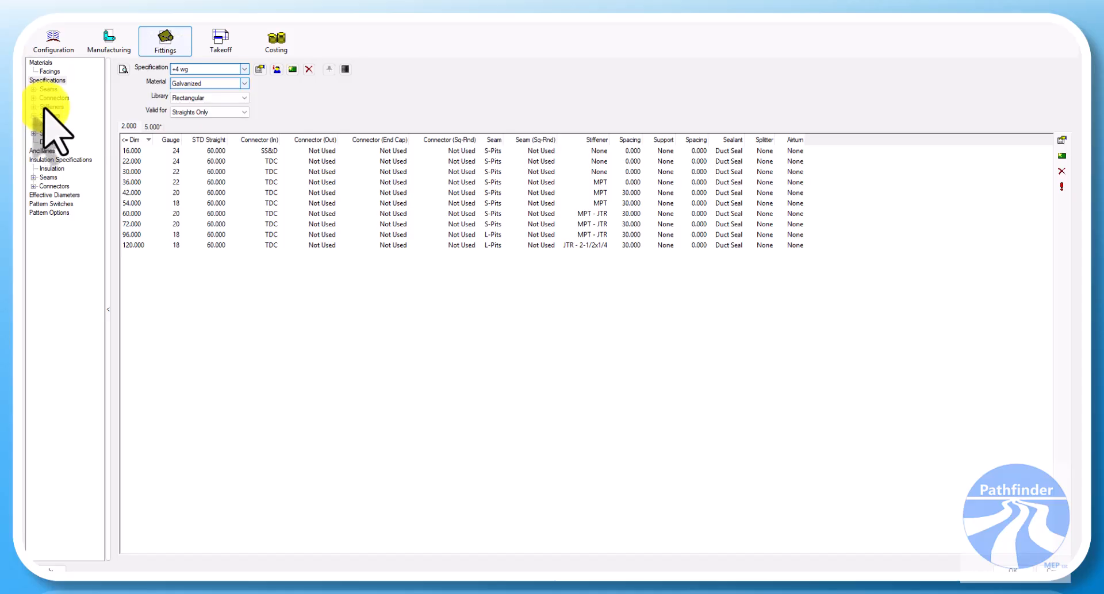
Open the stiffener specifications list and review the MPT entries in the +2wg, 2wg, +3wg and +4wg 2005 groups.
click(46, 108)
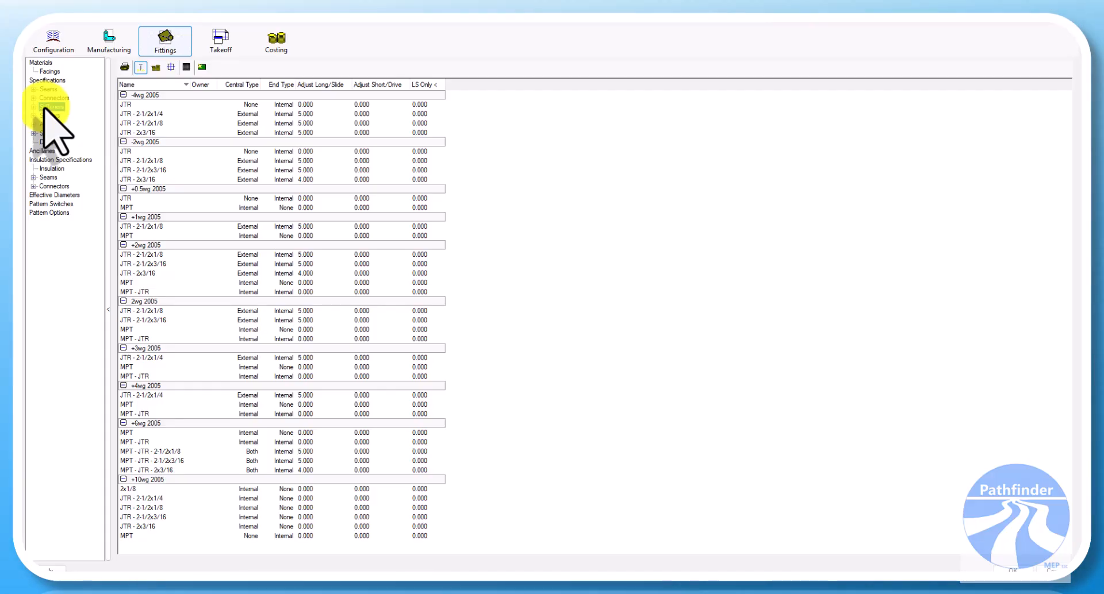
click(127, 283)
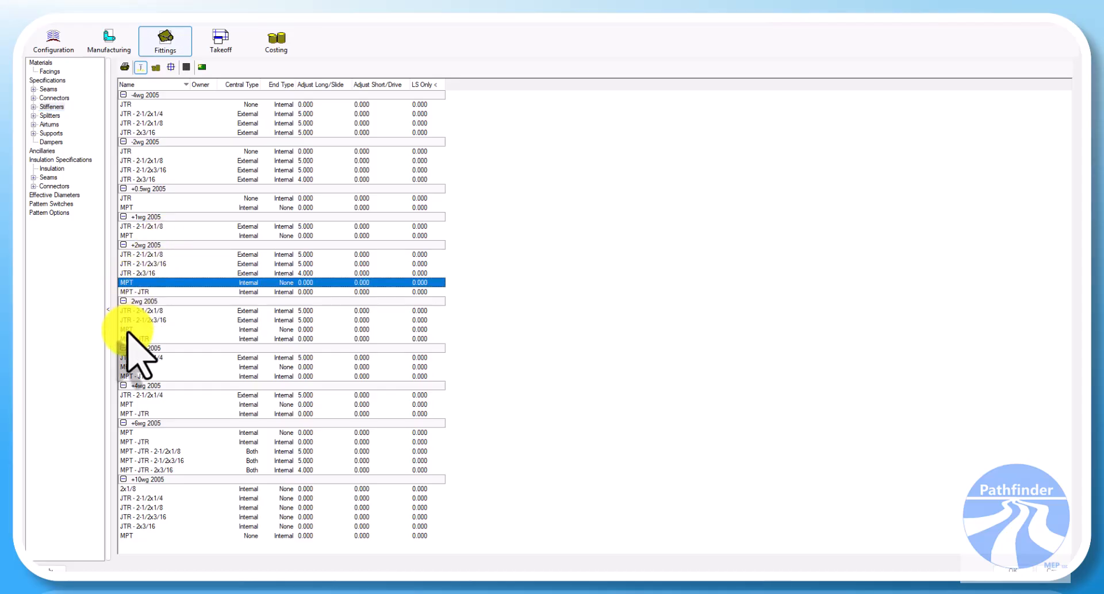
click(127, 330)
click(125, 367)
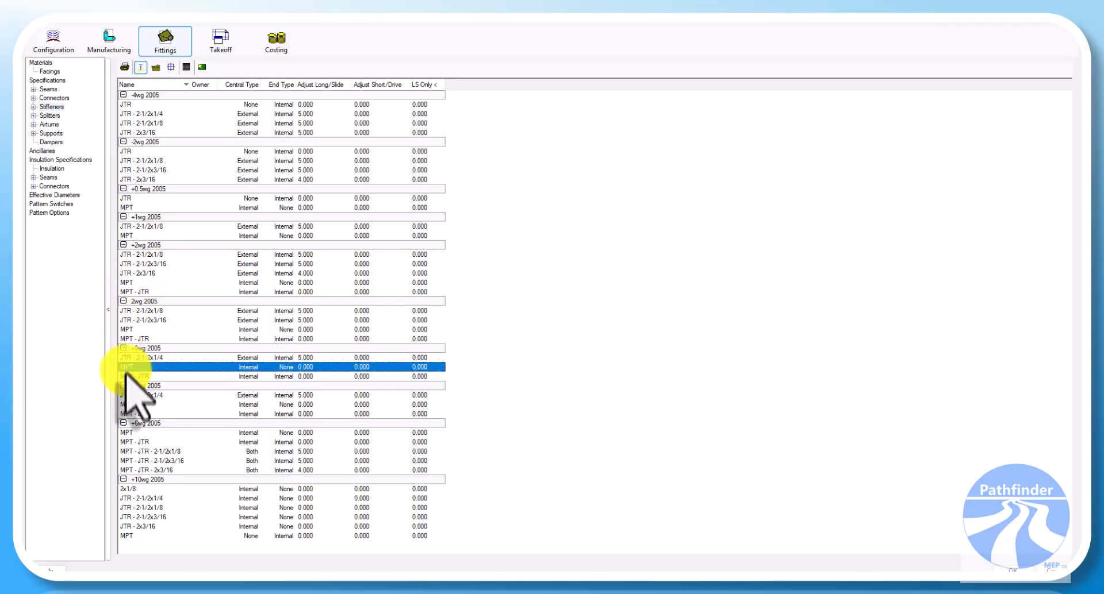
click(125, 405)
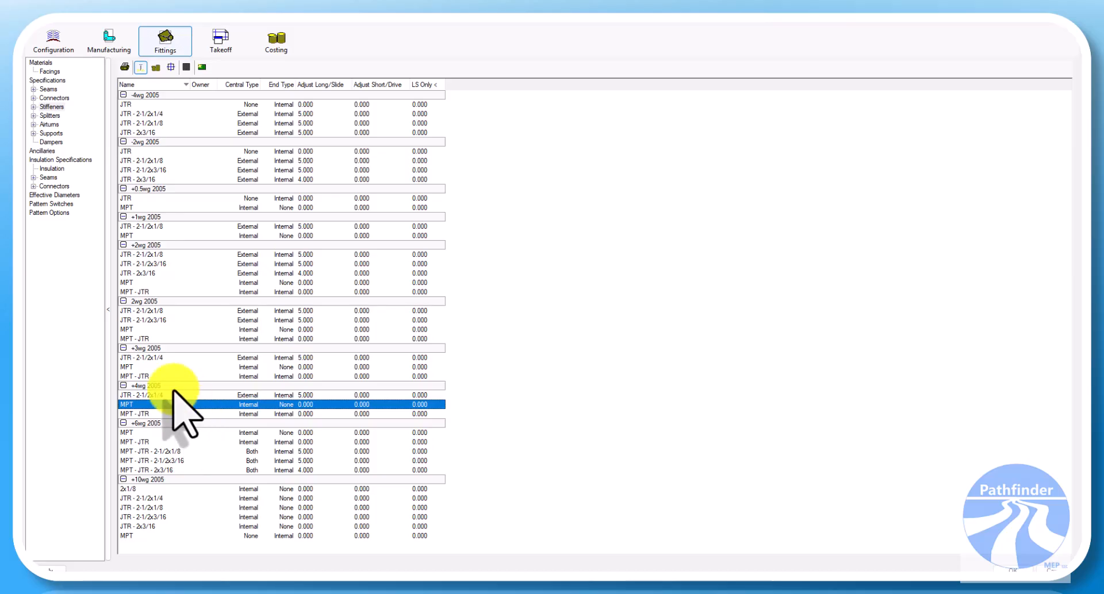
Inspect the length breakpoints and centre tie rod quantities of the MPT stiffener in the 2wg 2005 group, then close it.
click(135, 330)
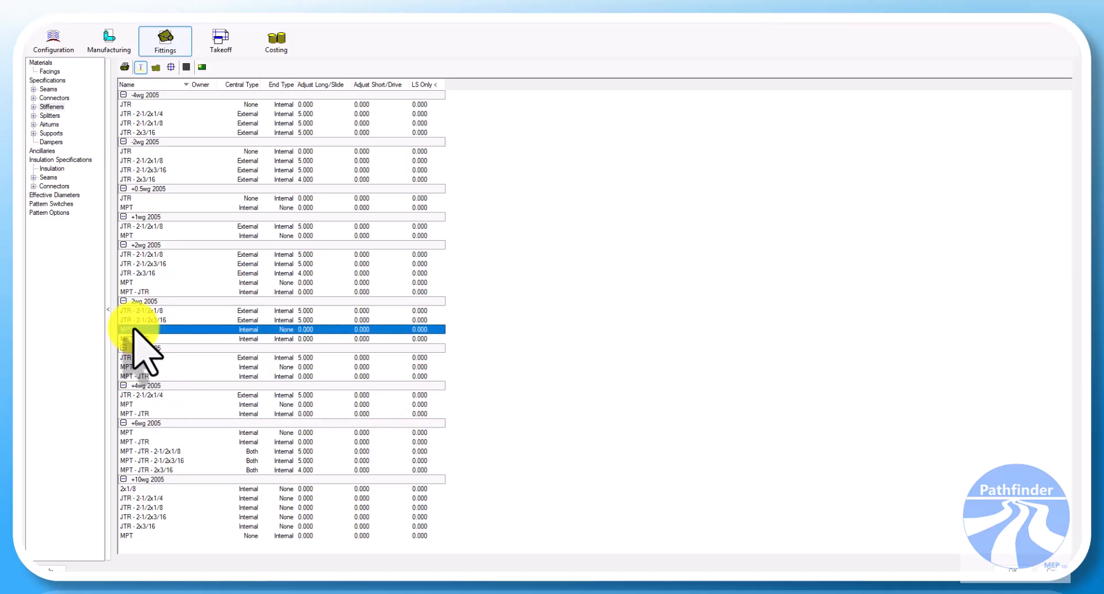
double_click(135, 330)
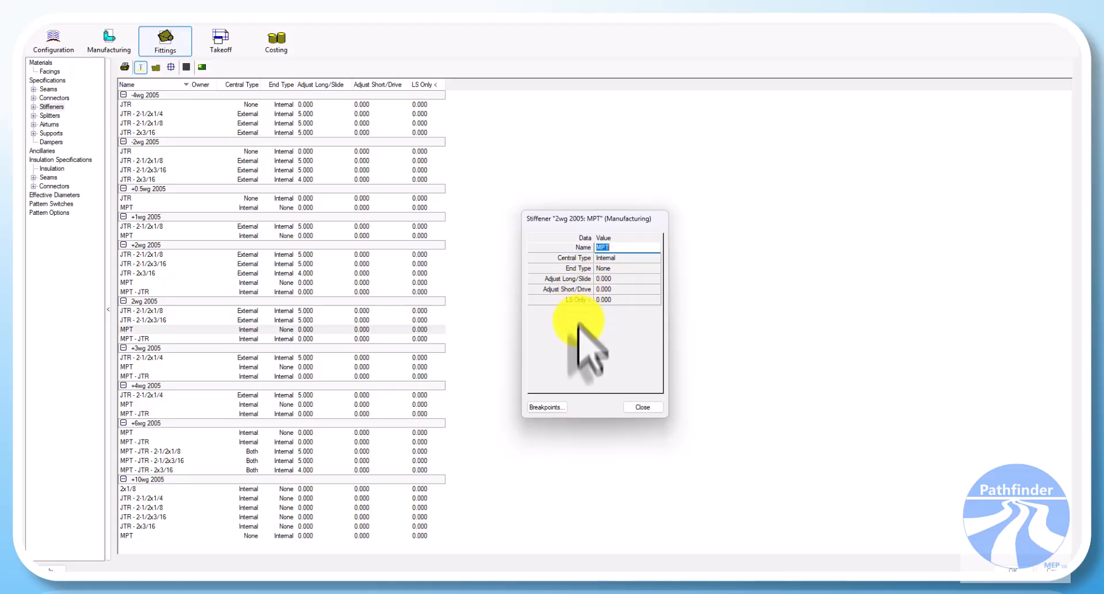
click(546, 407)
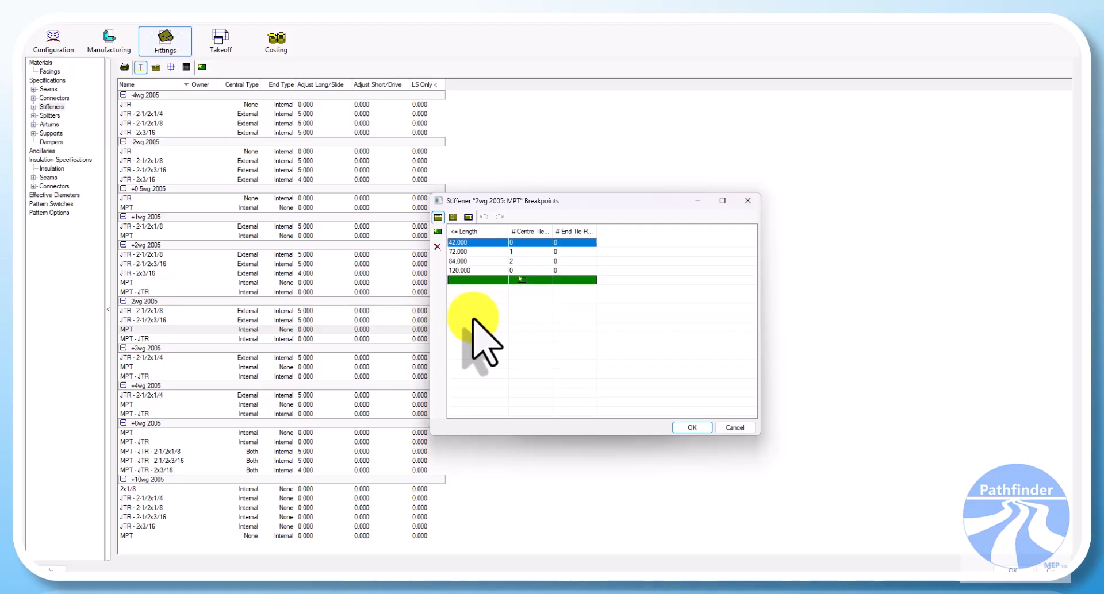
click(522, 253)
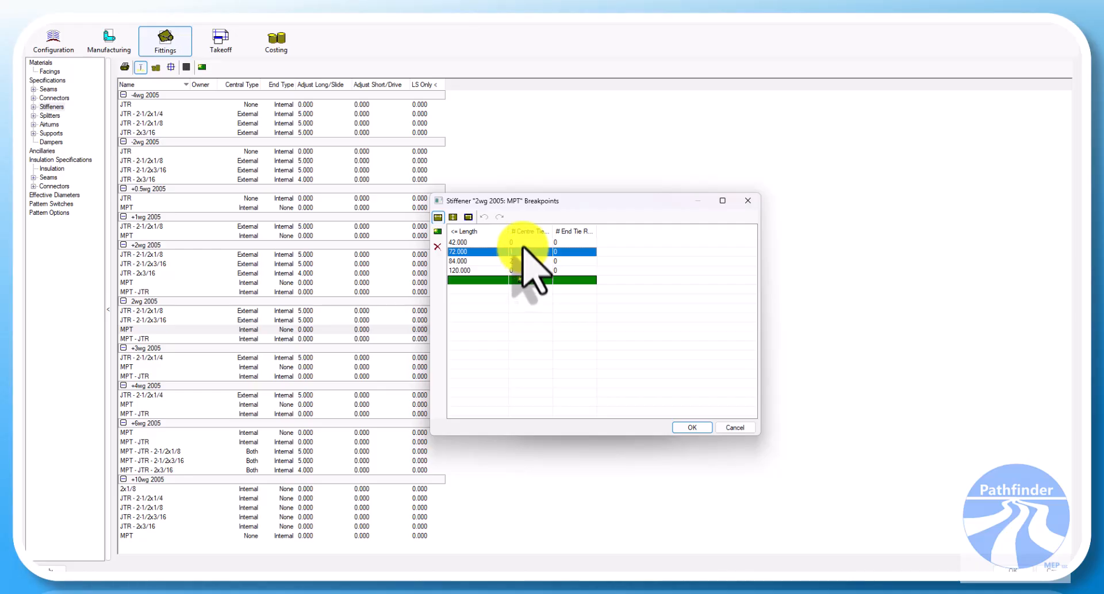
click(523, 243)
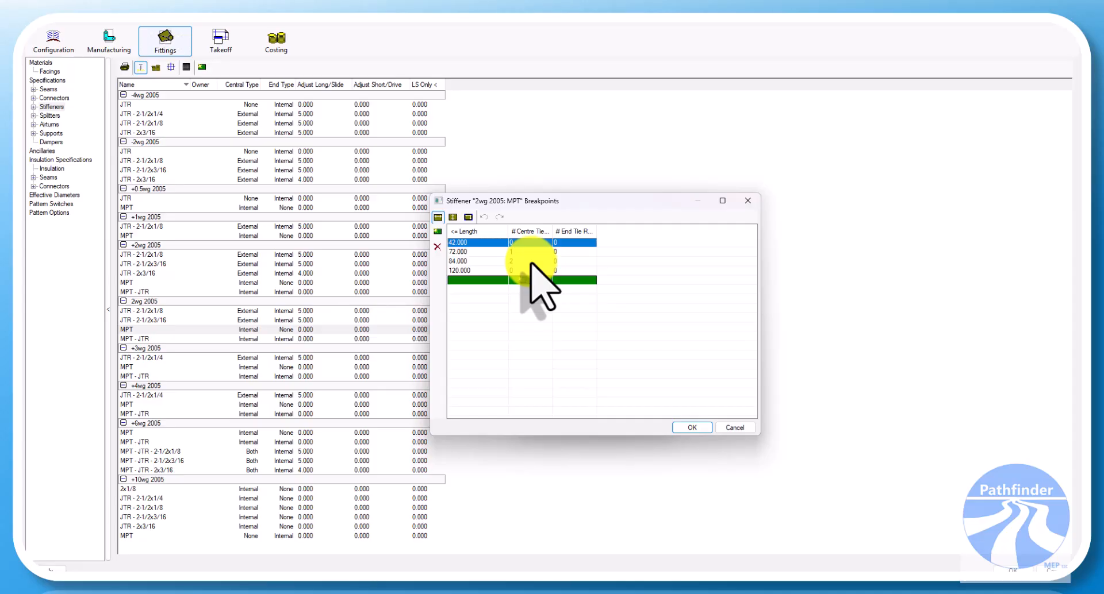
click(453, 262)
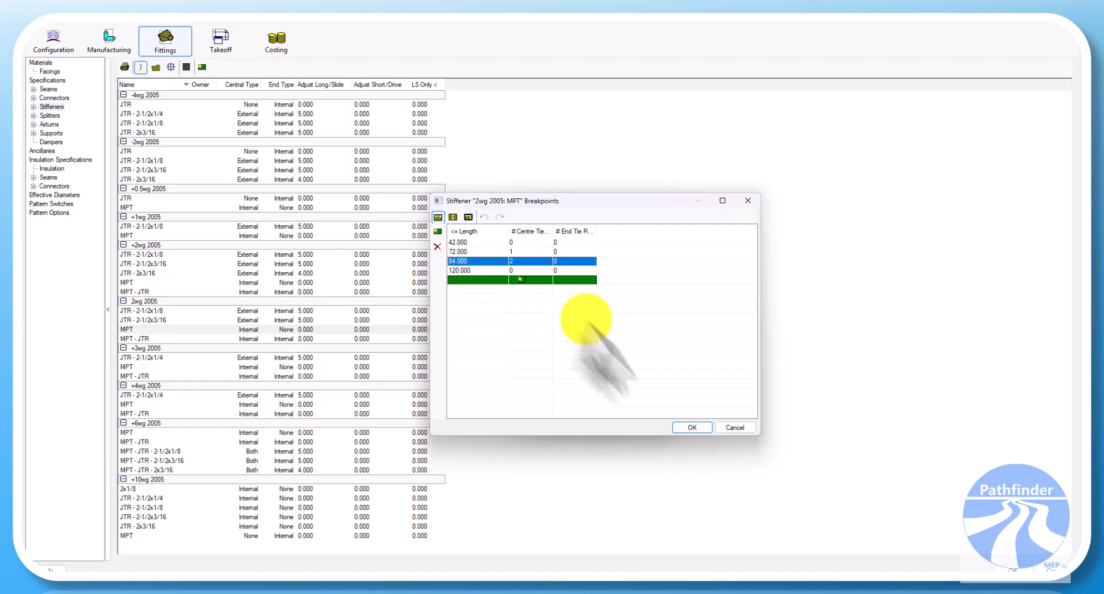
click(692, 428)
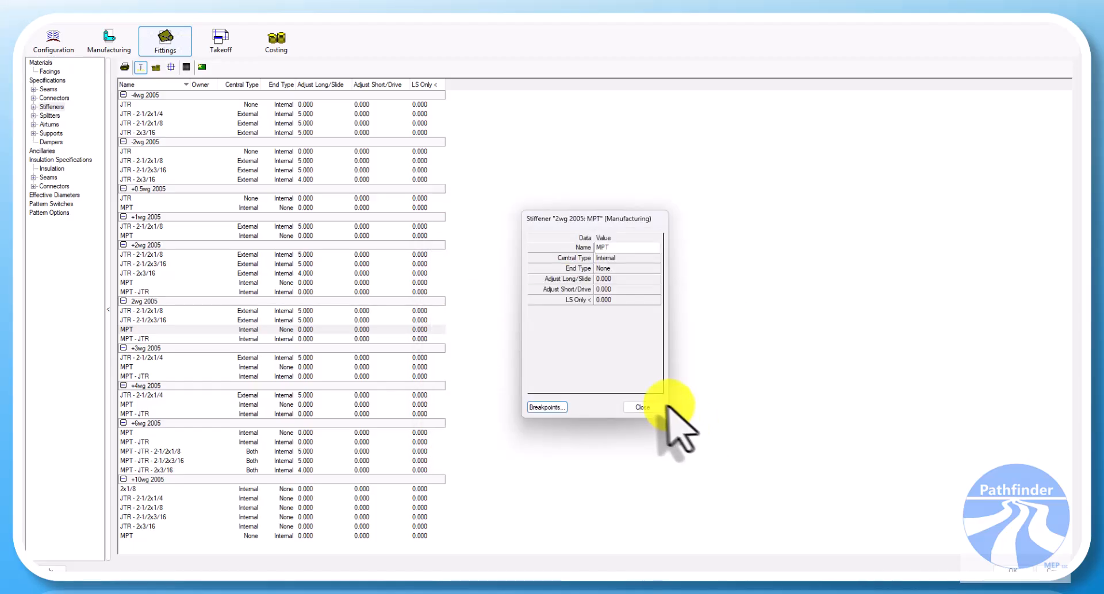
click(645, 405)
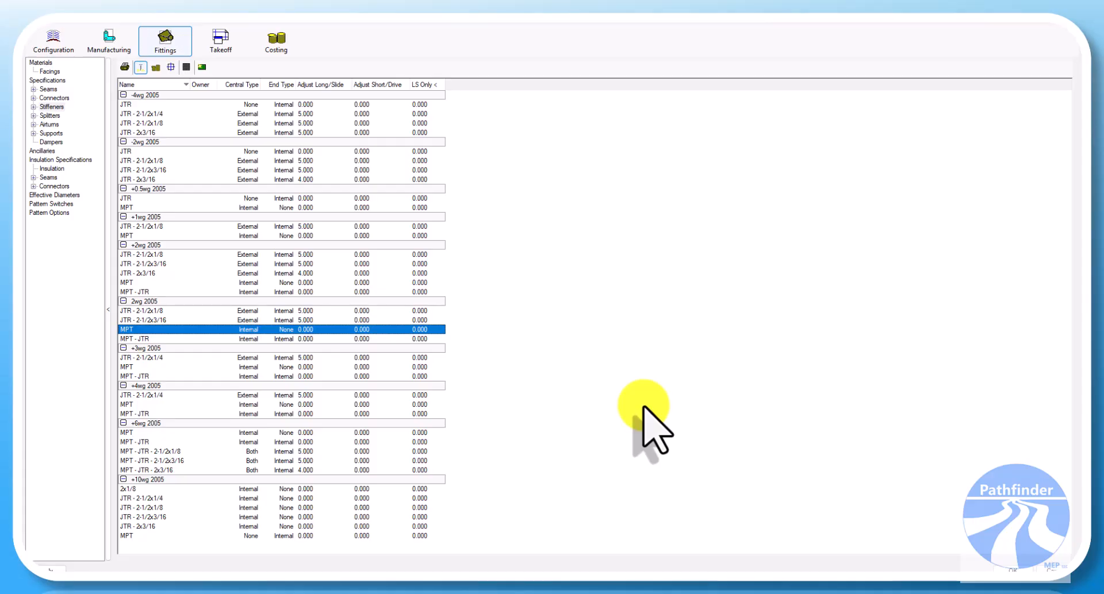
Review the length and span breakpoints of the 2wg 2005 MPT - JTR stiffener, including its tie rod columns, then close it.
double_click(143, 339)
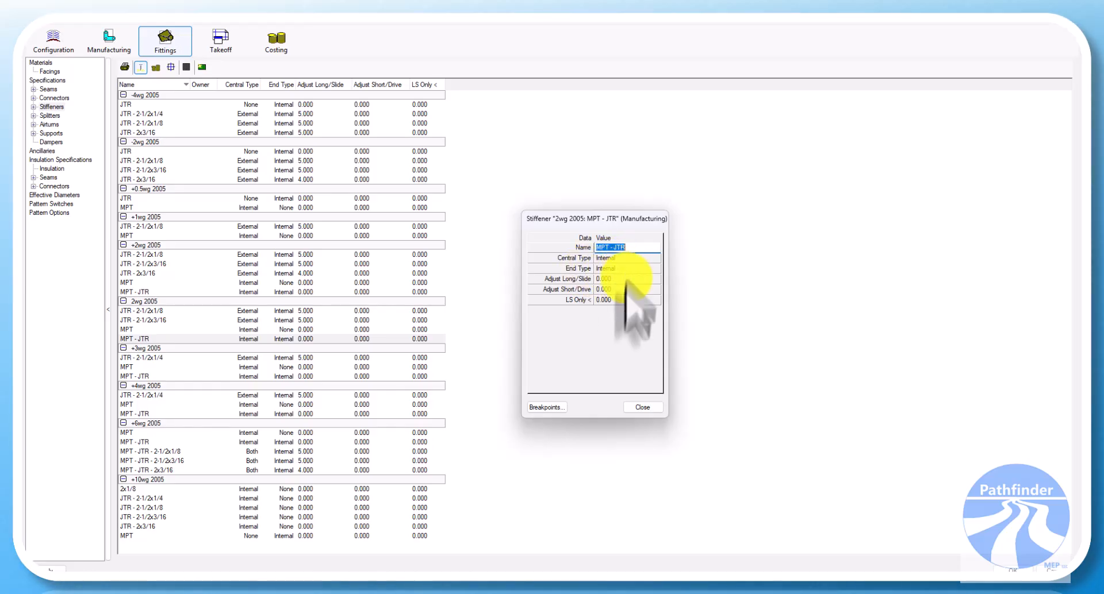
click(553, 407)
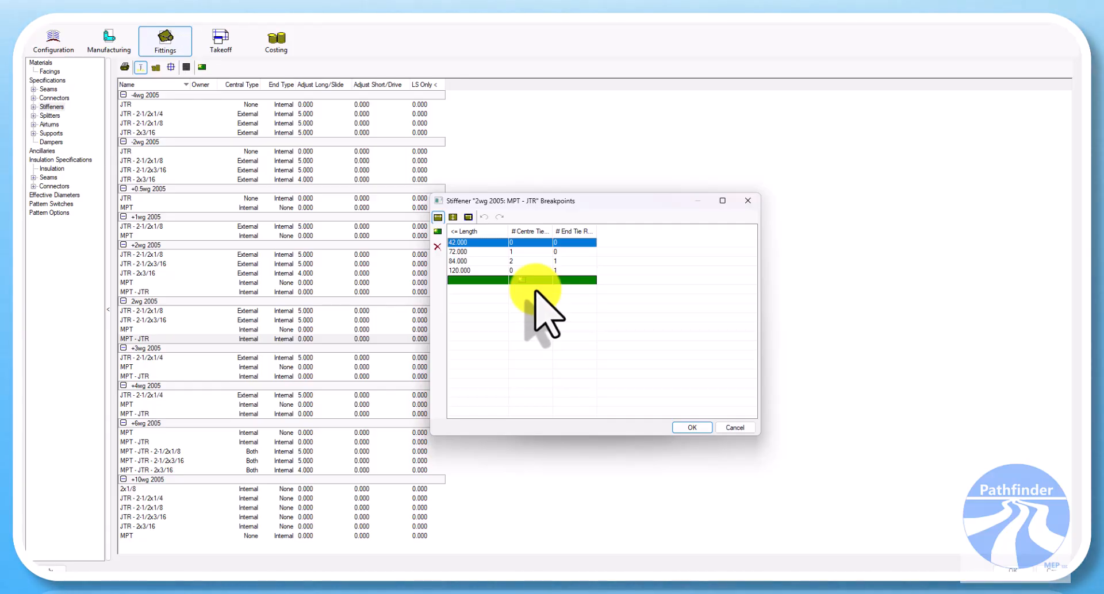
click(453, 217)
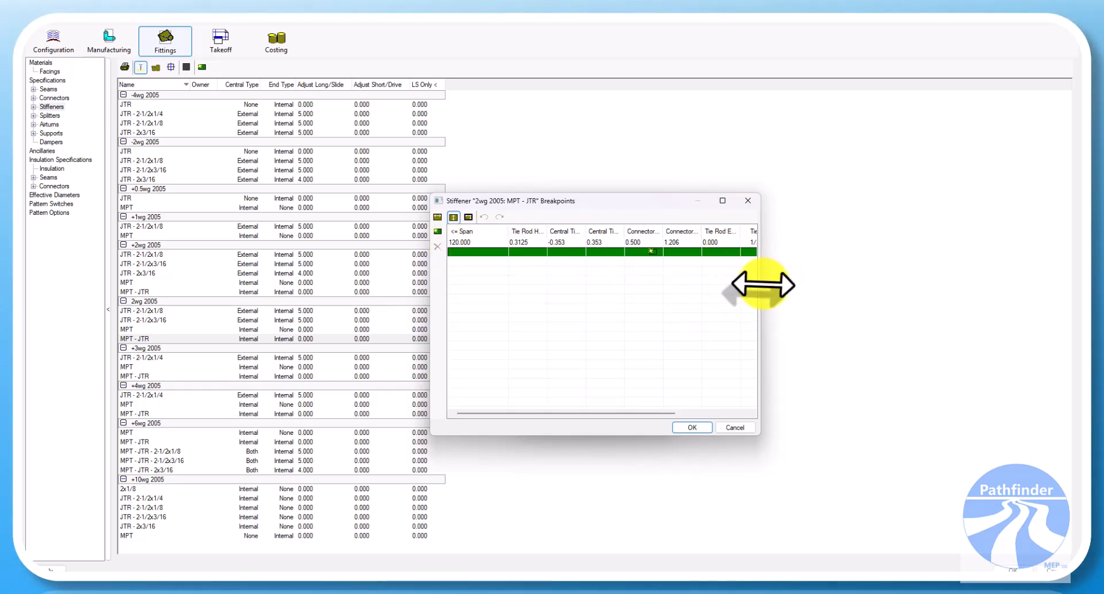
drag(760, 286, 860, 286)
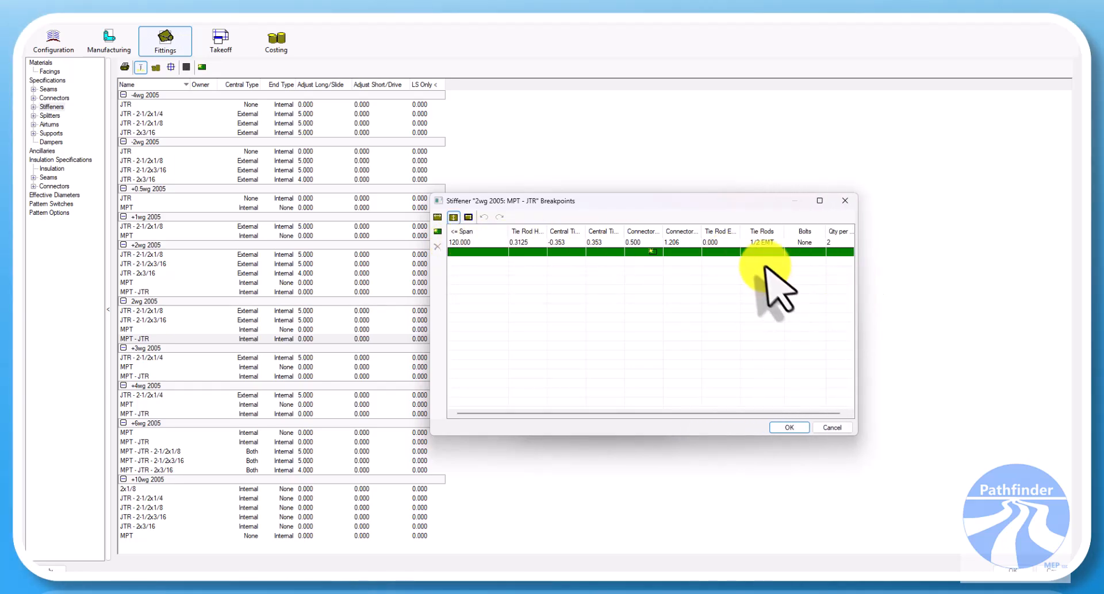
click(764, 244)
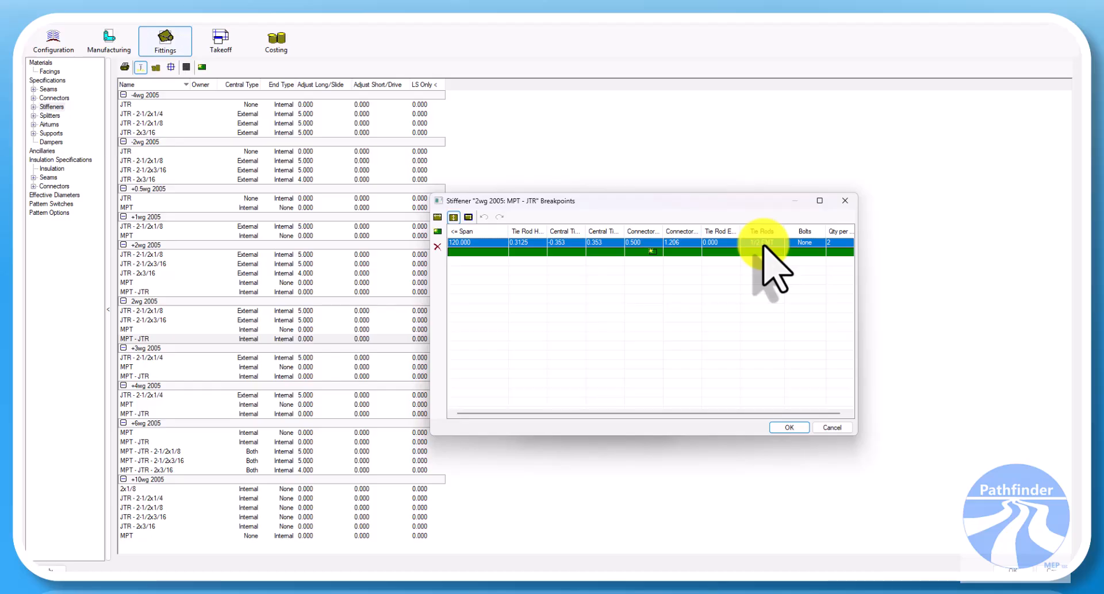
click(454, 217)
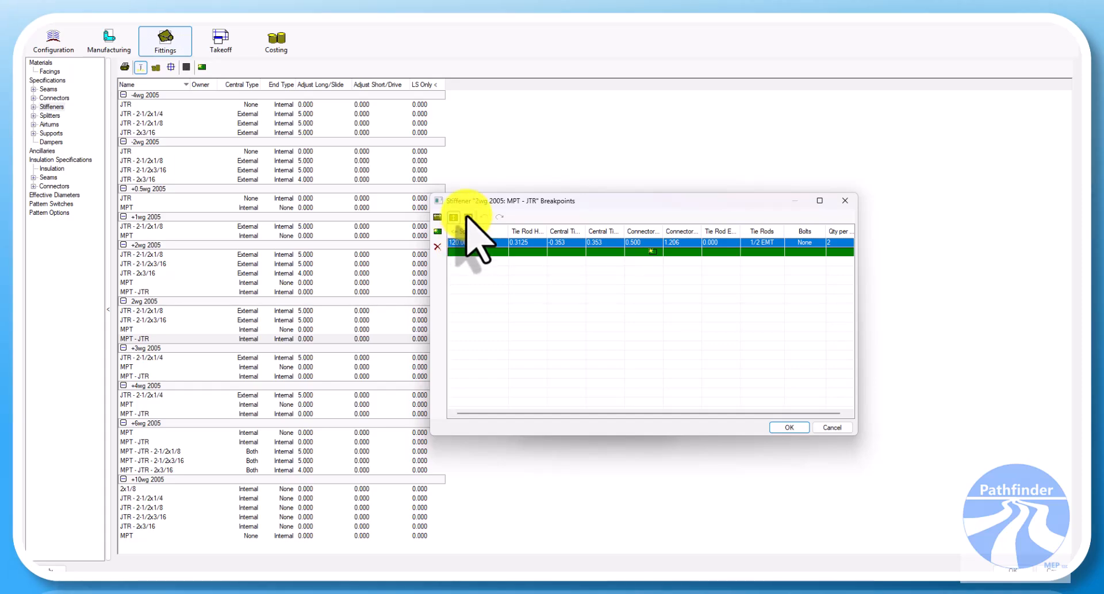
click(792, 428)
click(646, 408)
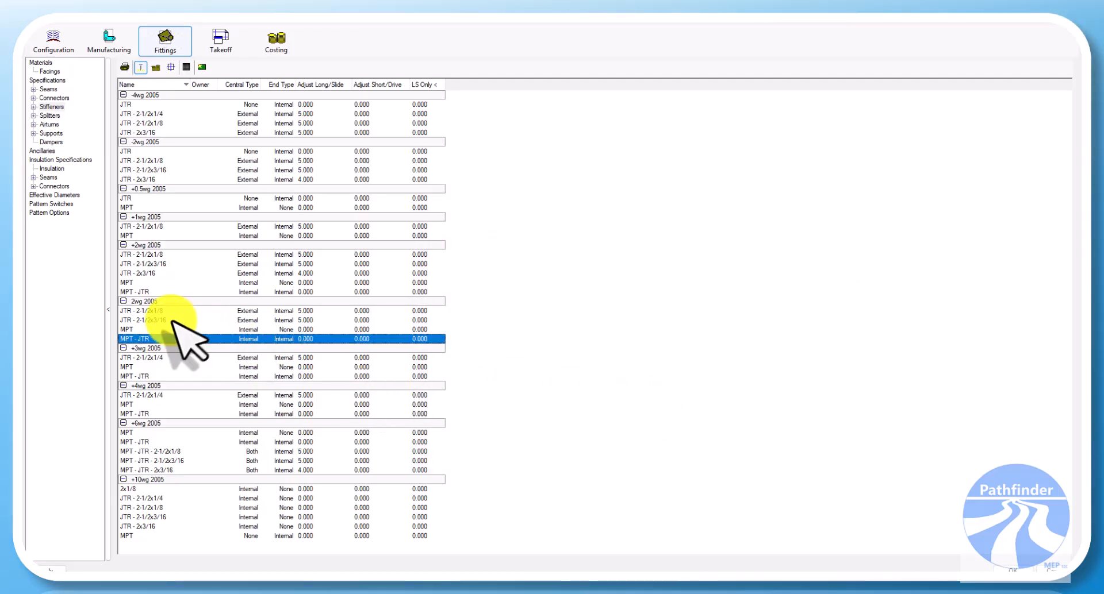
Open the 2wg 2005 JTR - 2-1/2x1/8 stiffener and view the available Central Type options.
double_click(145, 312)
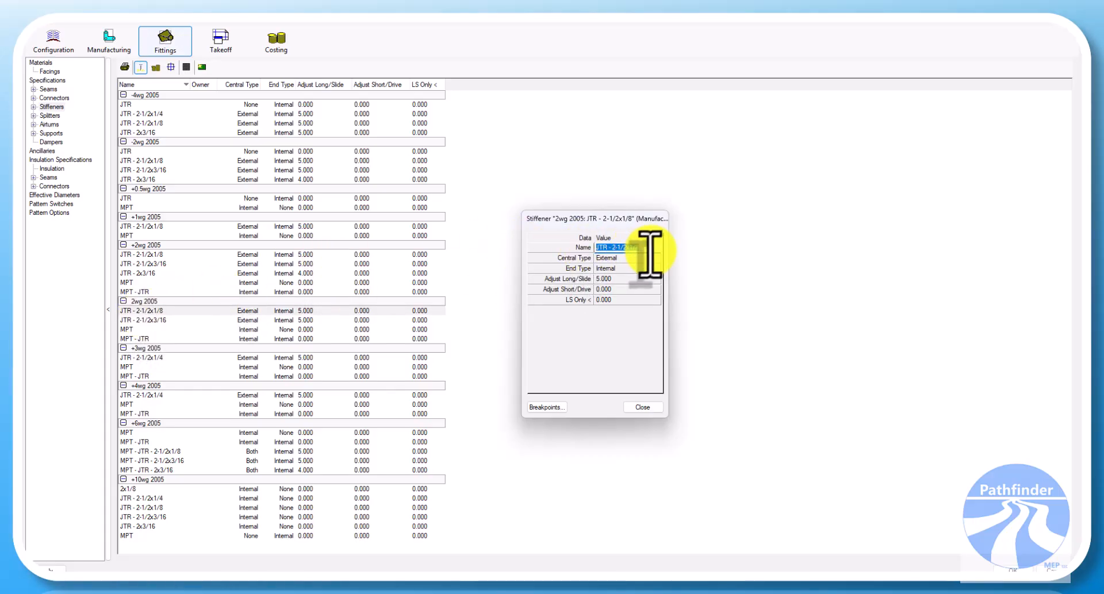
click(627, 260)
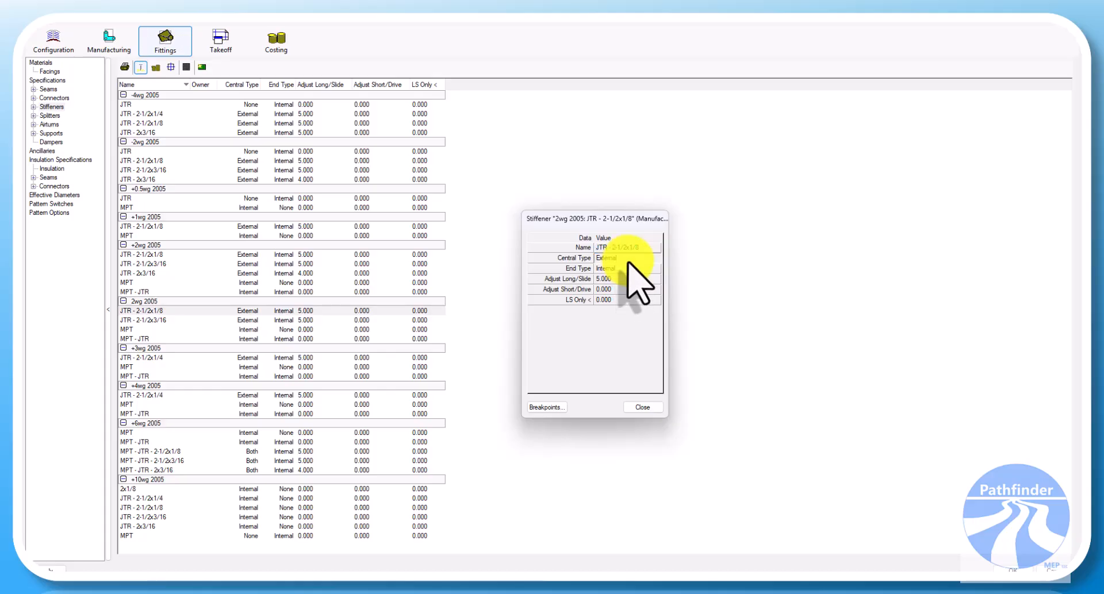
click(627, 260)
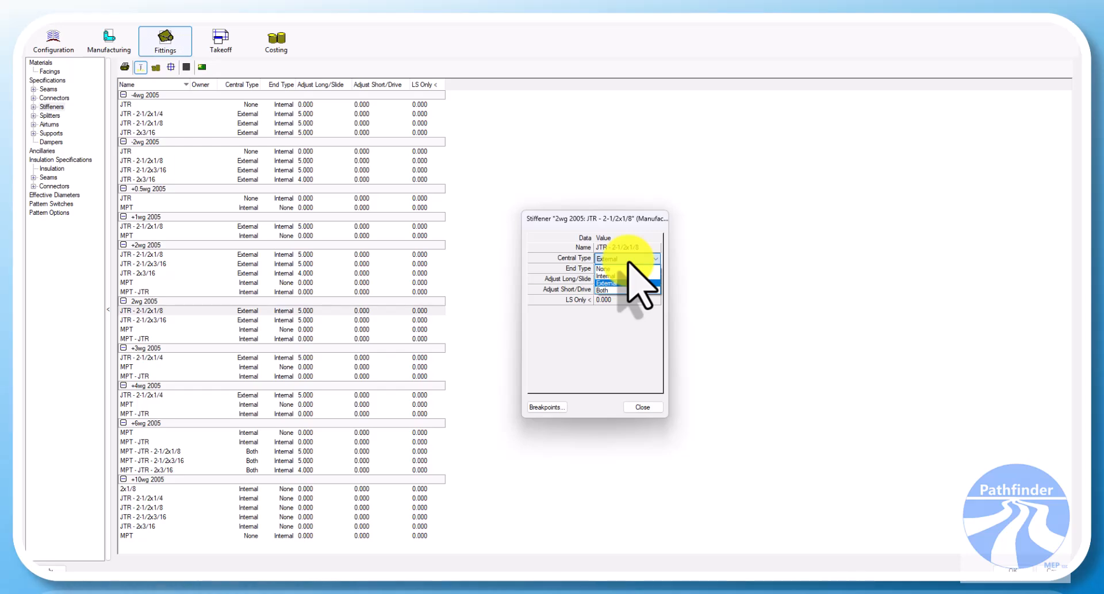
click(629, 262)
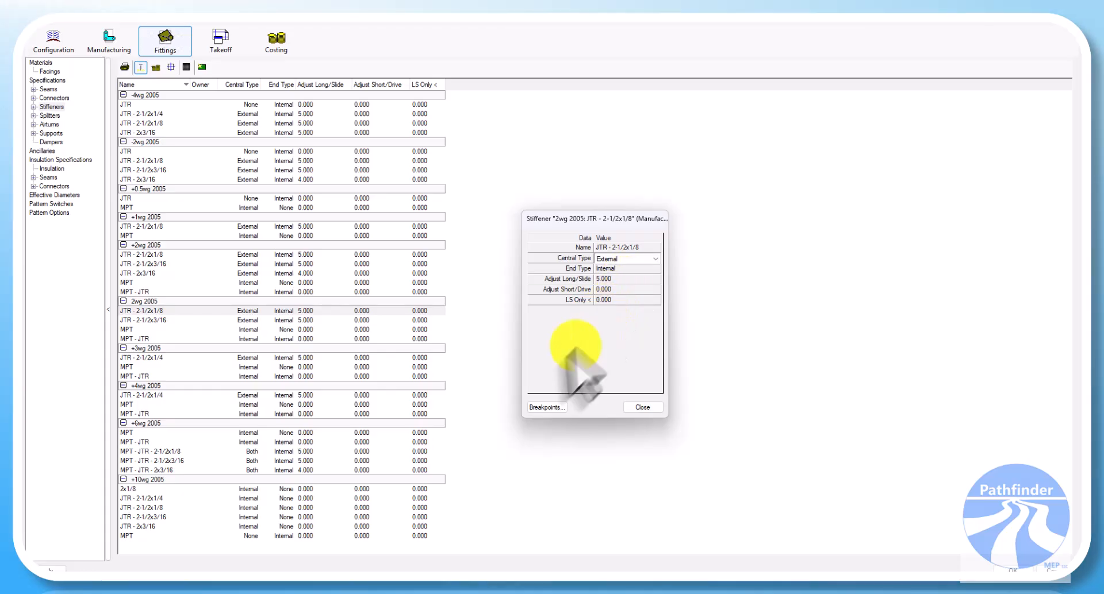
Set the LS breakpoint of the 2wg 2005 JTR - 2-1/2x1/8 stiffener to 108 and accept the breakpoints.
click(555, 407)
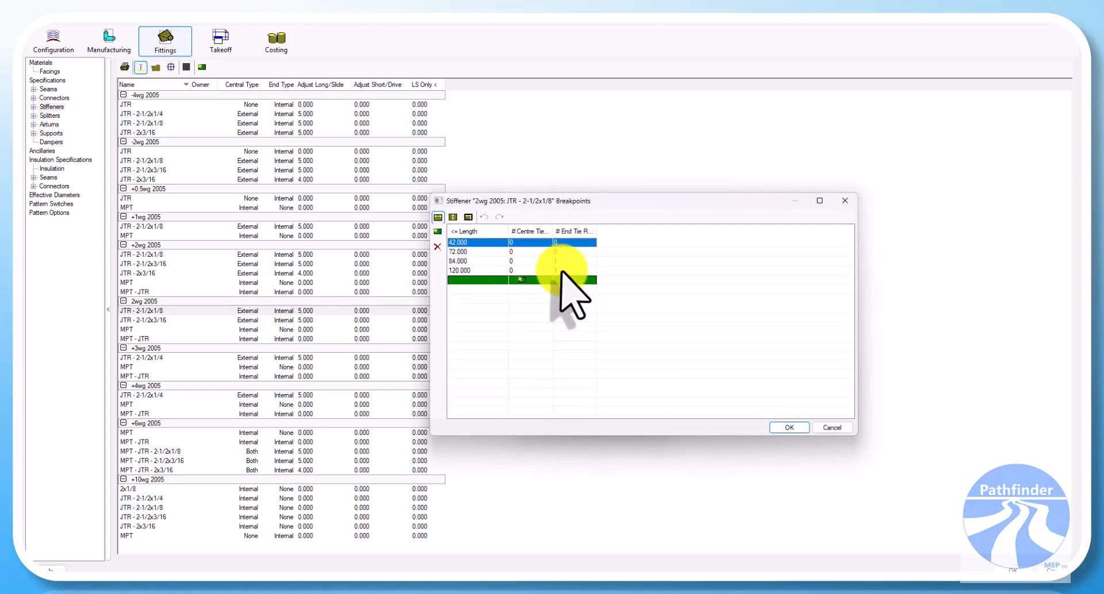
click(468, 217)
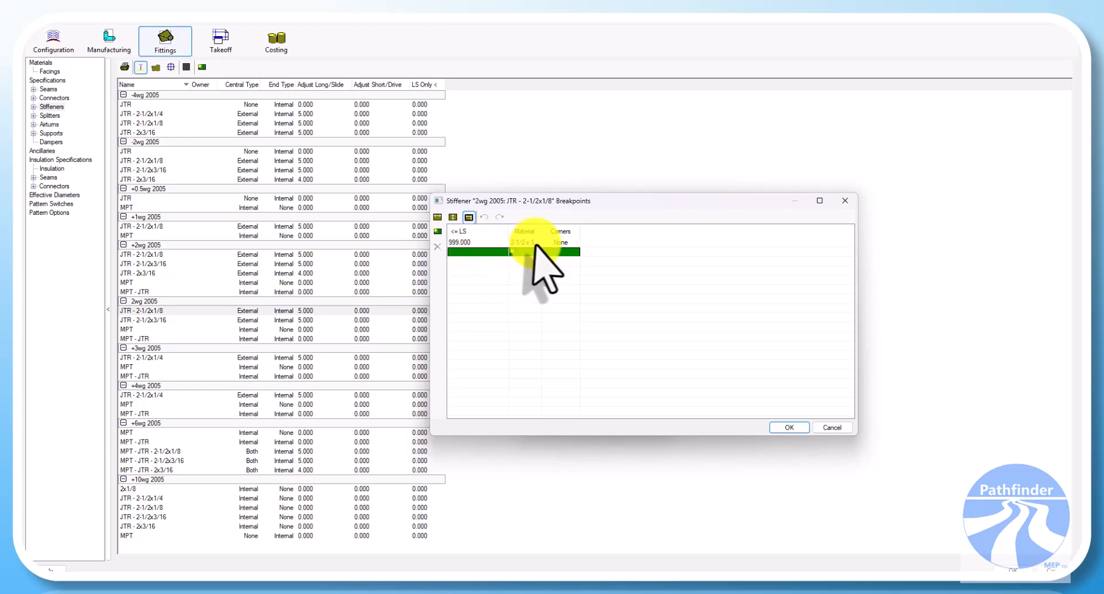
click(479, 243)
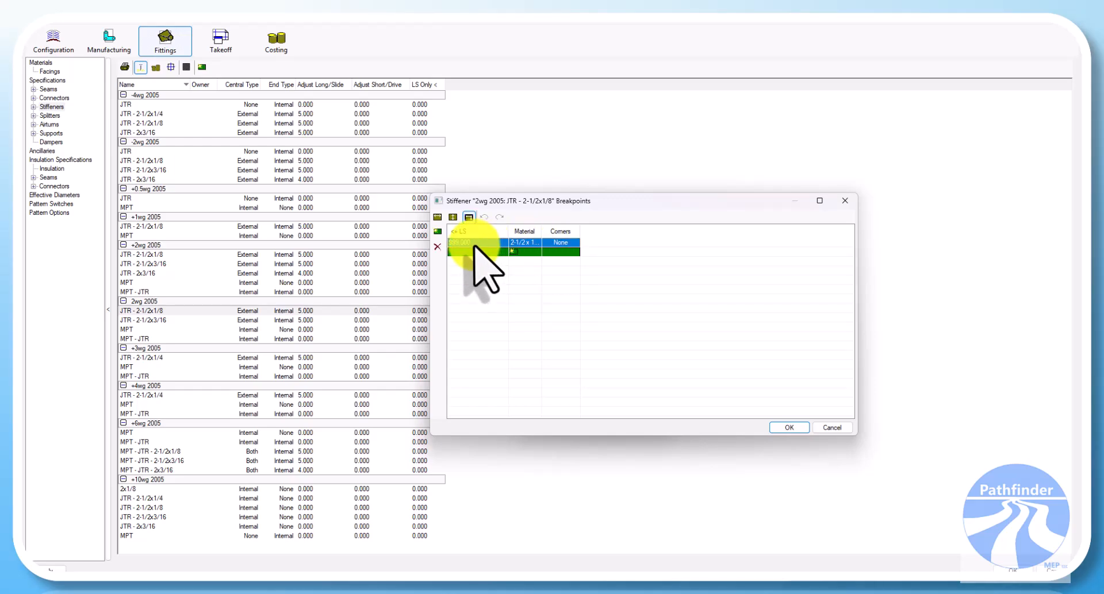
click(470, 242)
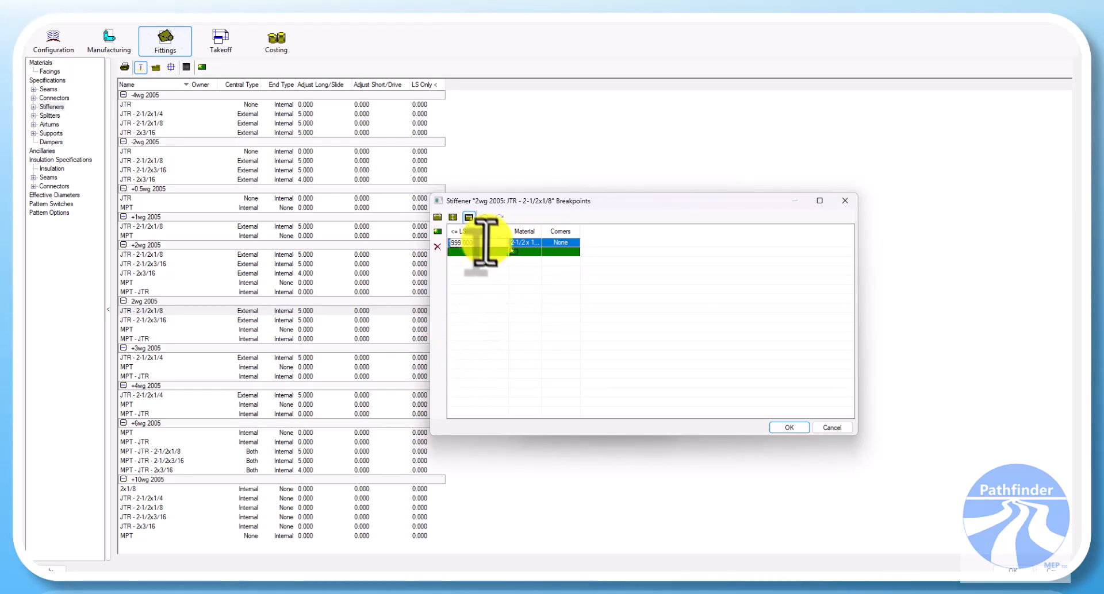
drag(472, 244, 415, 250)
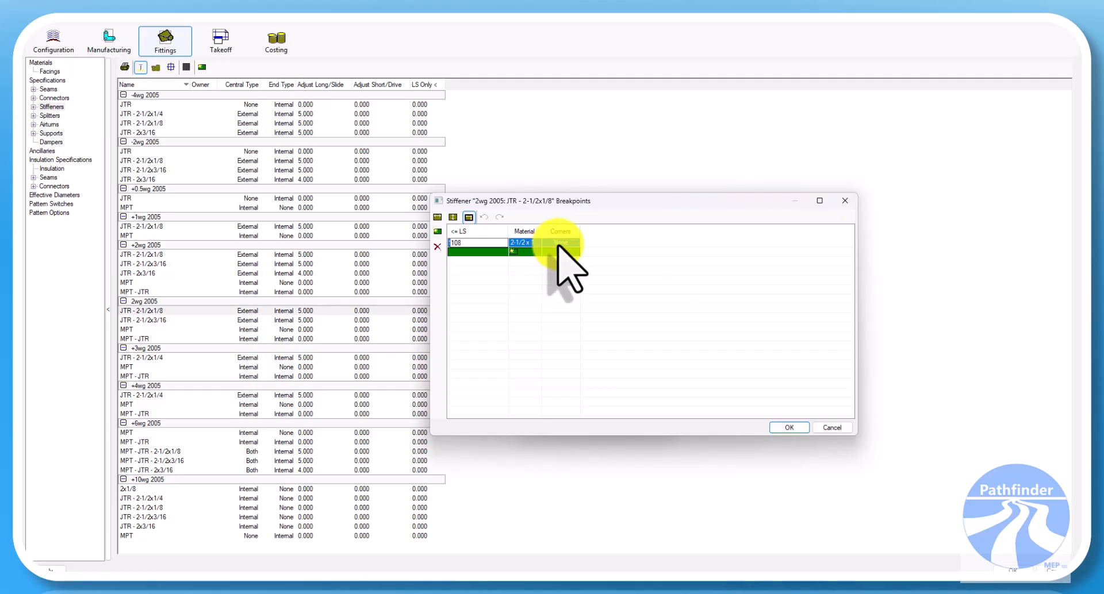
click(784, 428)
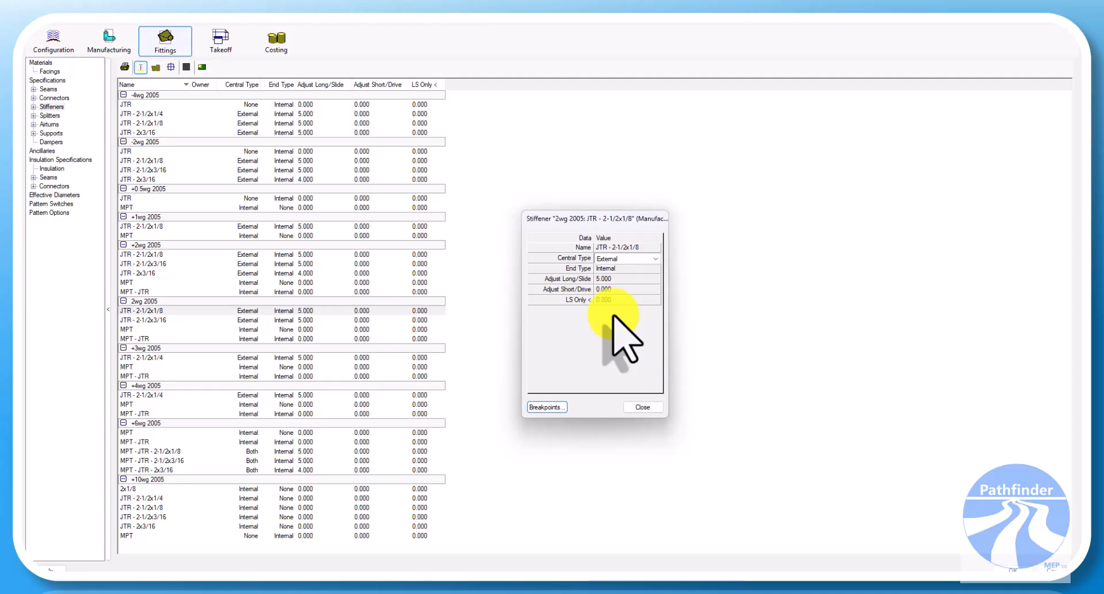
View the available End Type options of the JTR - 2-1/2x1/8 stiffener, leaving Internal selected.
click(659, 268)
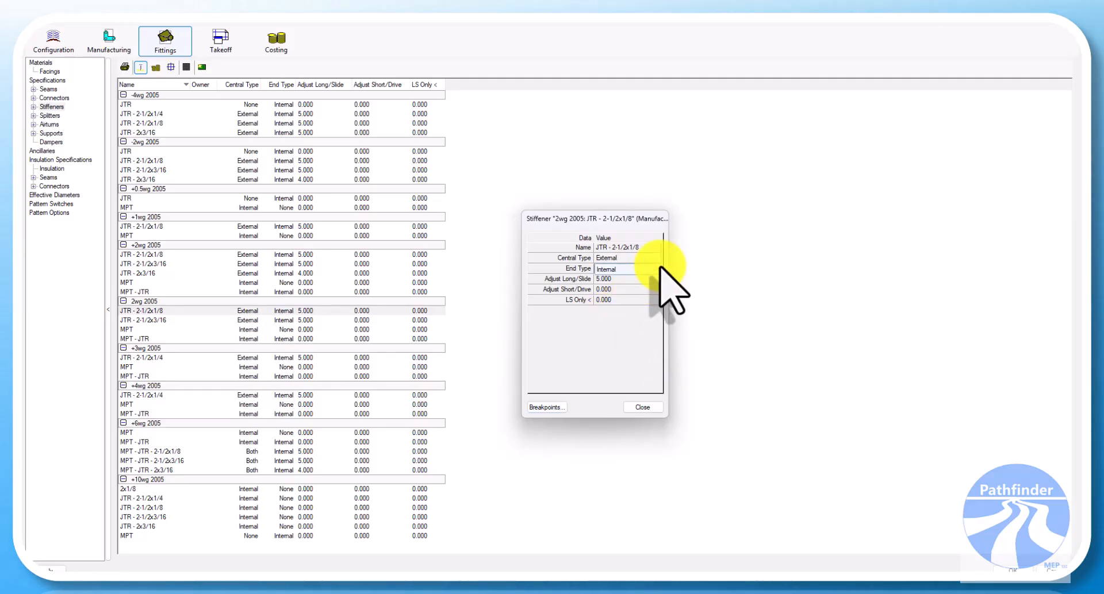
click(660, 269)
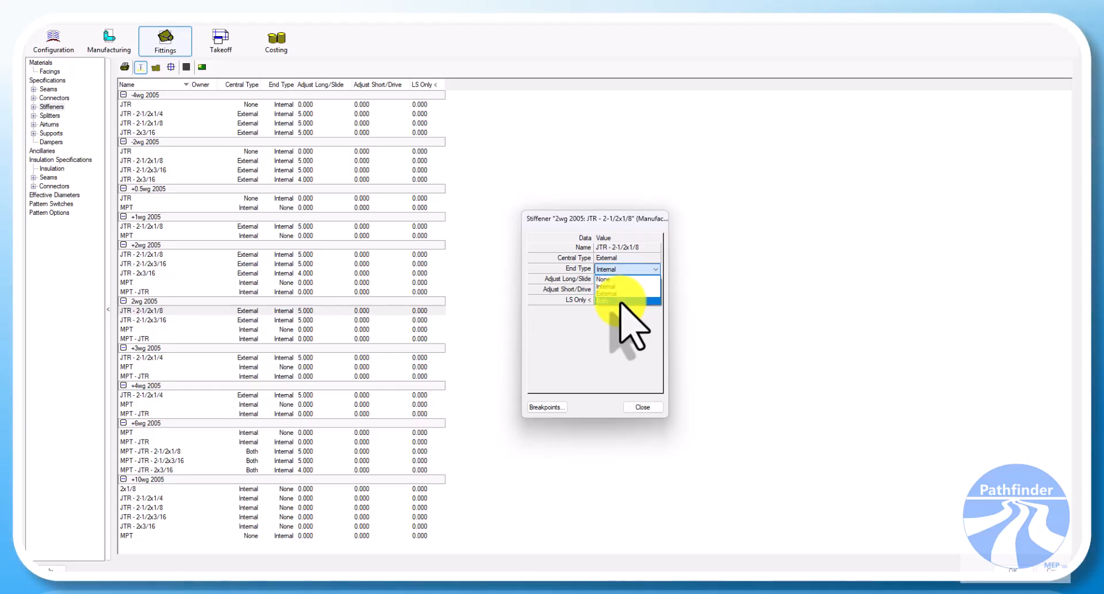
click(606, 323)
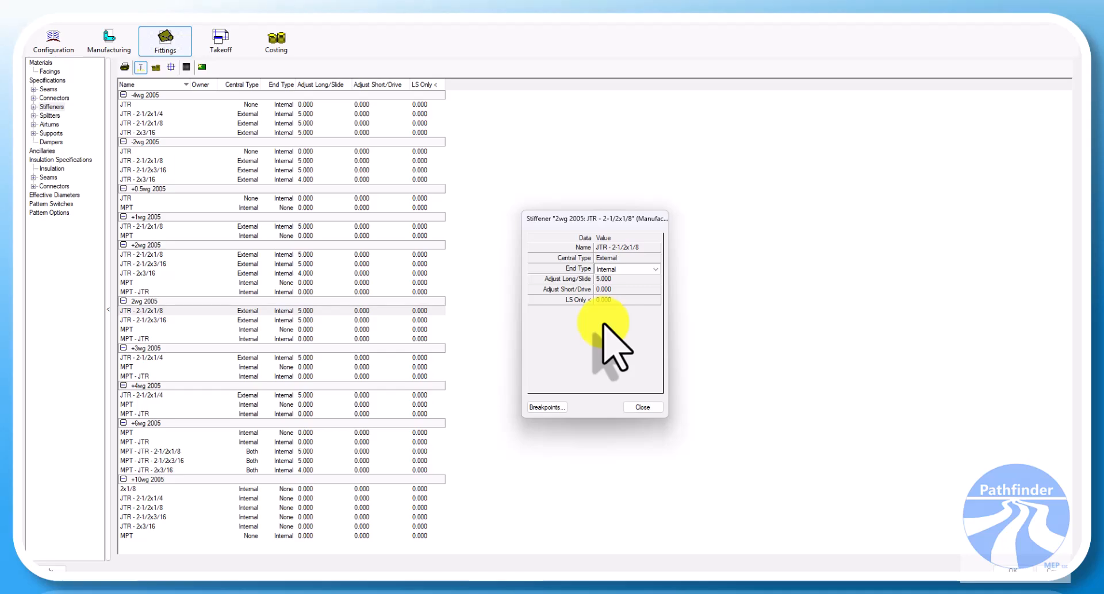